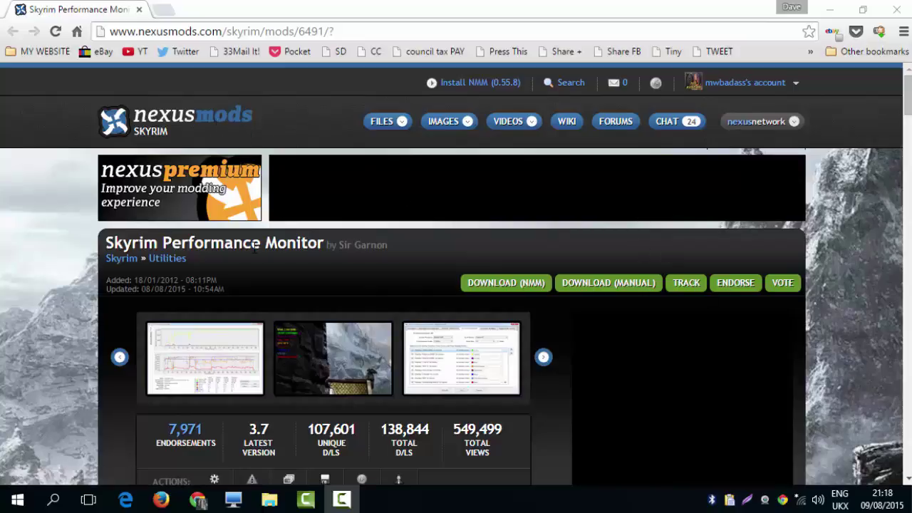
# Select the Skyrim Performance Monitor page address in Chrome's address bar.
pyautogui.moveTo(383, 118)
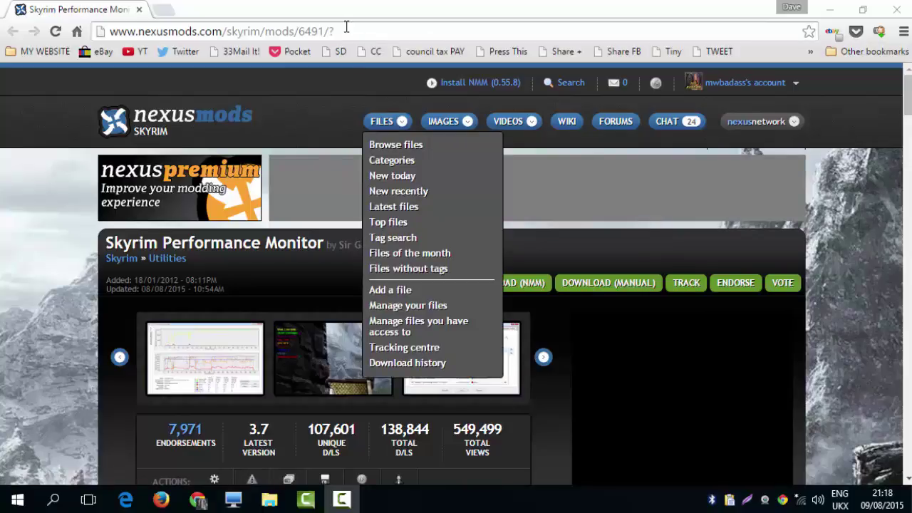
pyautogui.click(346, 26)
pyautogui.moveTo(783, 123)
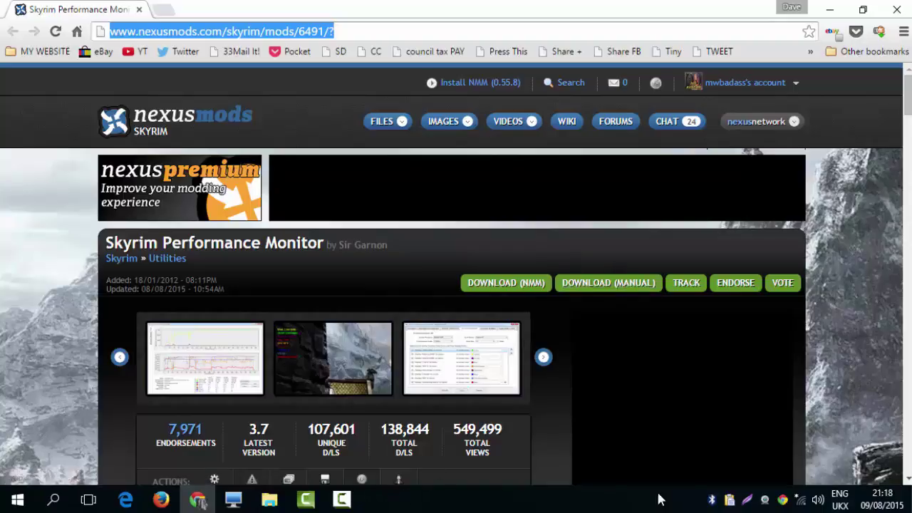
# Open the Skyrim Performance Monitor v3_7 zip in WinRAR, dismiss the licence nag, close Downloads.
pyautogui.click(902, 33)
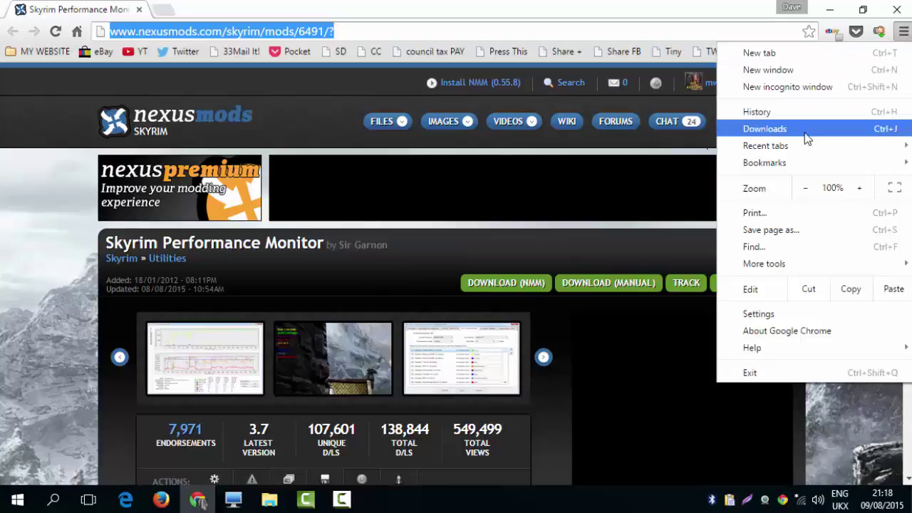
pyautogui.click(804, 132)
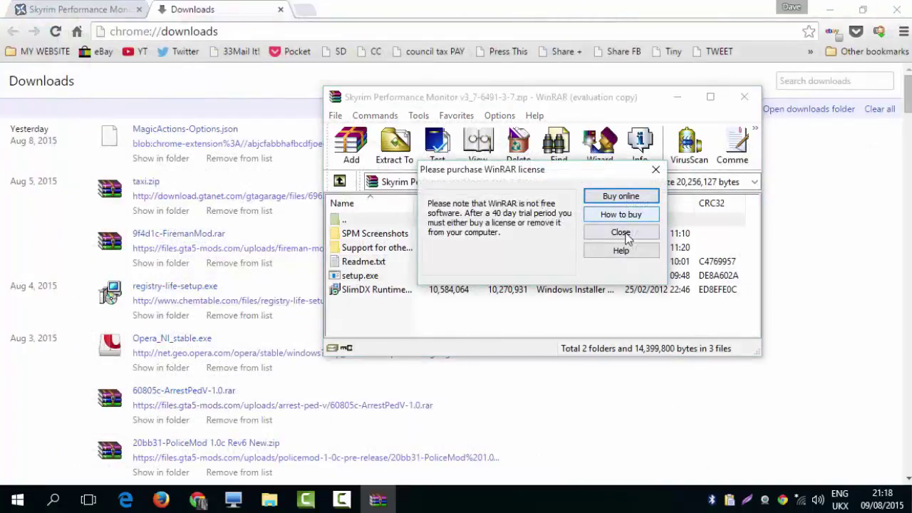
pyautogui.click(620, 233)
pyautogui.click(280, 10)
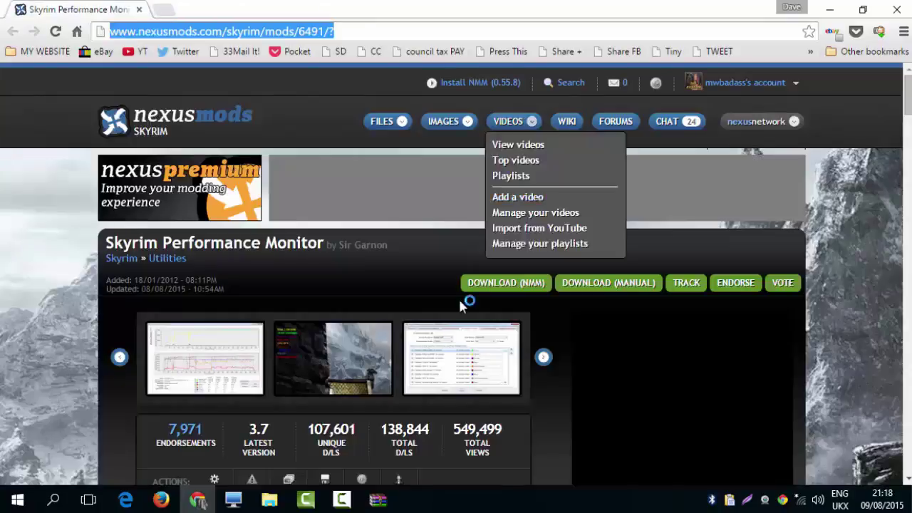
pyautogui.hotkey('alt', 'Tab')
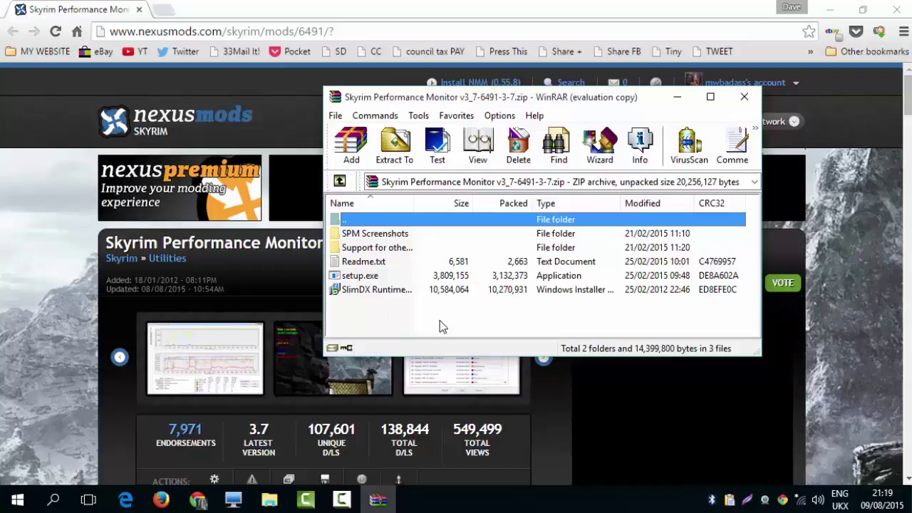
# Launch the SlimDX runtime installer from the archive, then cancel and finish its setup.
pyautogui.click(357, 292)
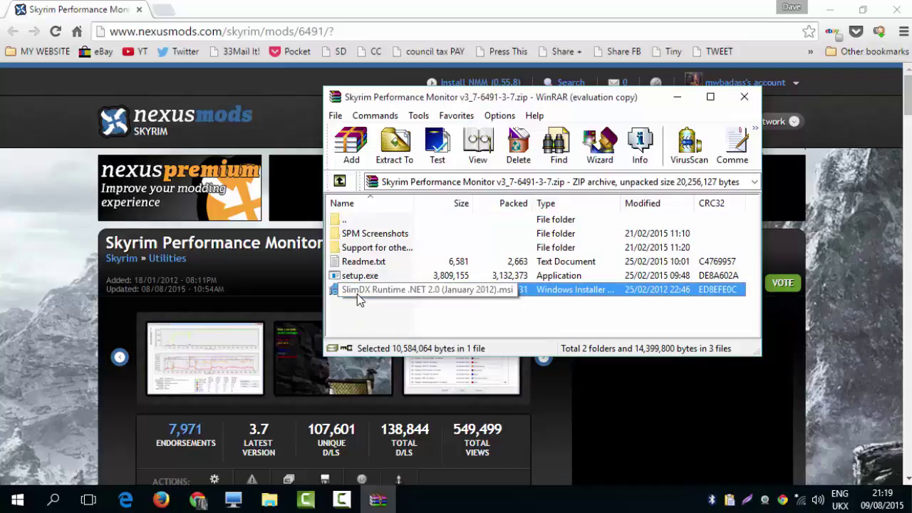
pyautogui.doubleClick(357, 292)
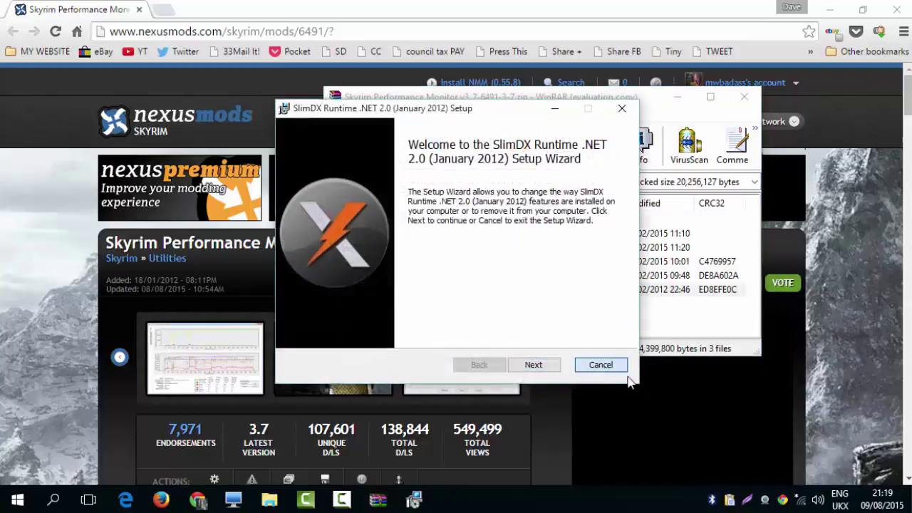
pyautogui.click(607, 366)
pyautogui.click(432, 277)
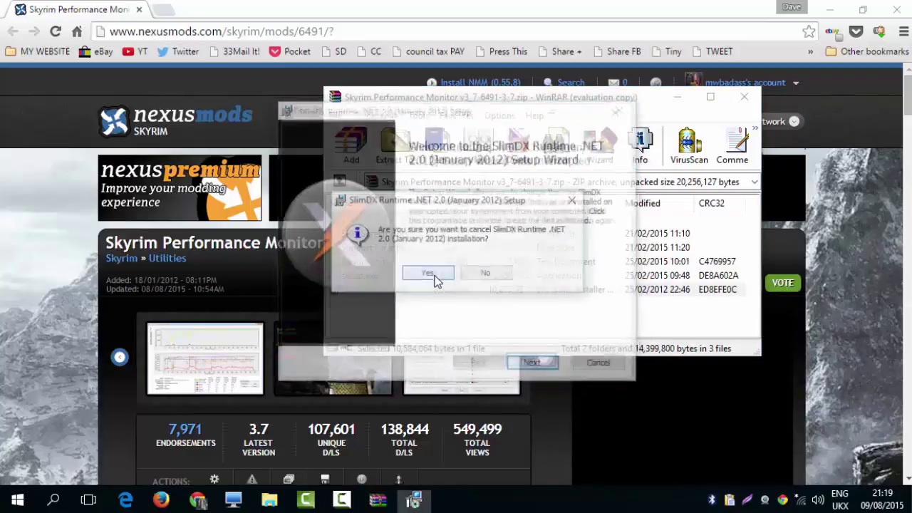
pyautogui.click(533, 364)
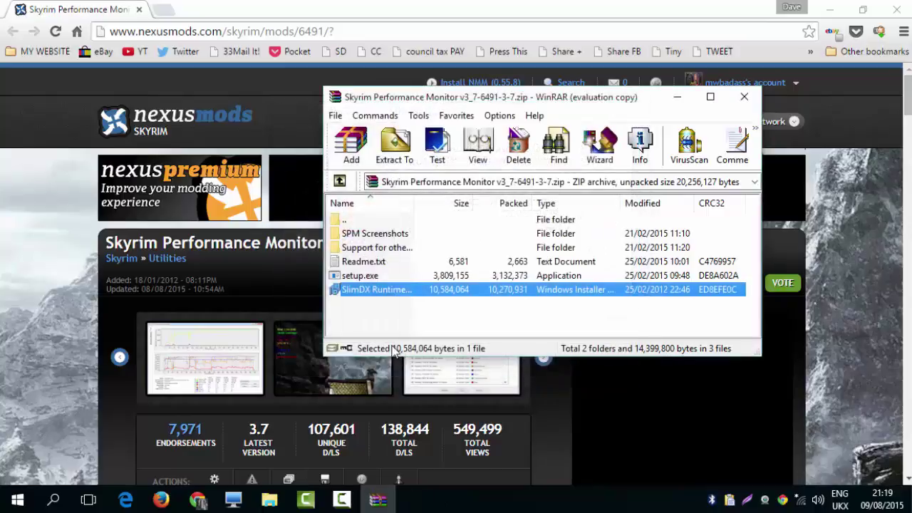
# Run setup.exe from the archive, dismiss the installer wizard, and close WinRAR.
pyautogui.click(360, 278)
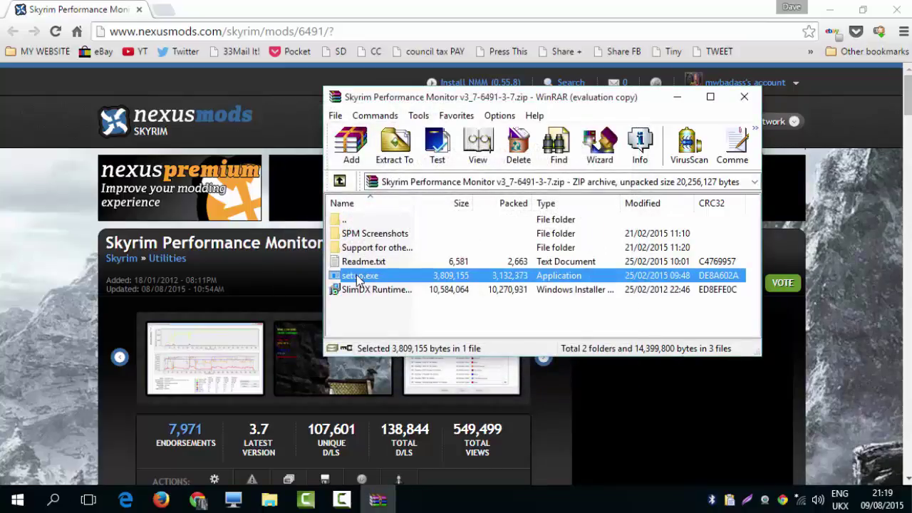
pyautogui.doubleClick(358, 278)
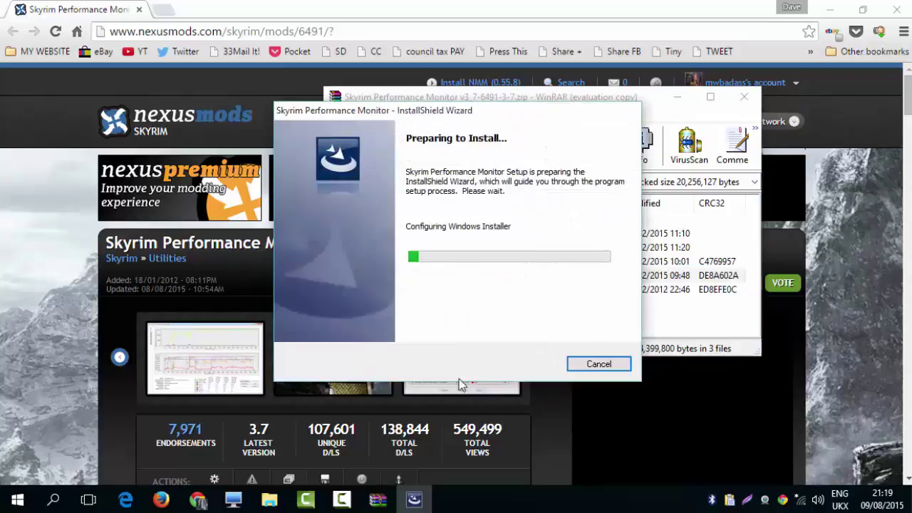
pyautogui.click(599, 364)
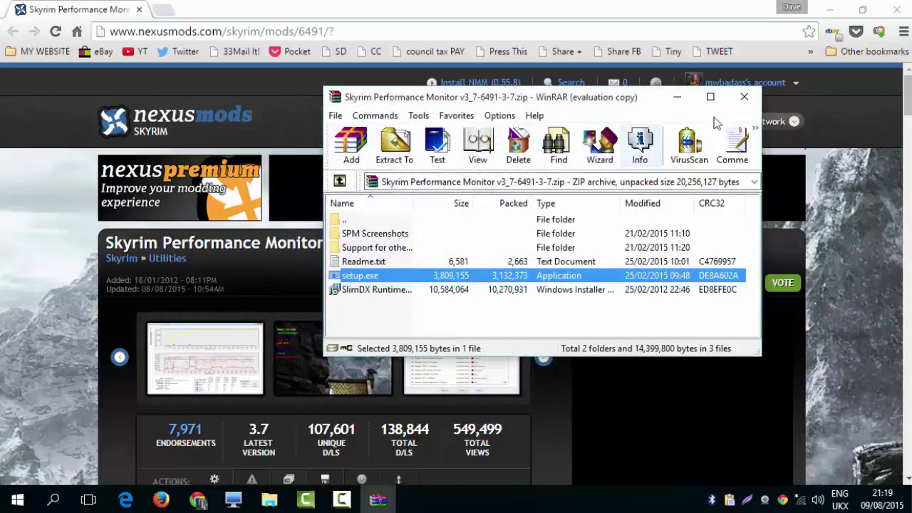
pyautogui.click(745, 98)
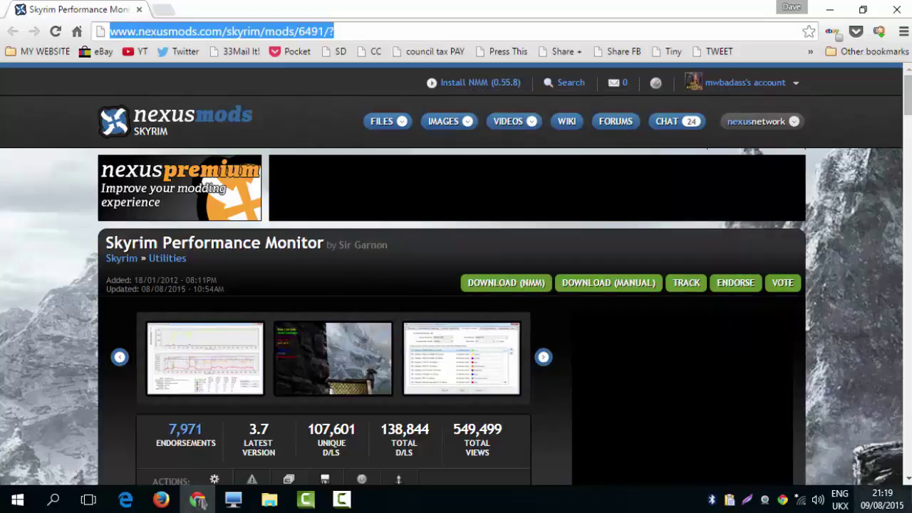
# Reveal the desktop and bring up Skyrim Performance Monitor v3.7 from its shortcut and taskbar icon.
pyautogui.press('super+d')
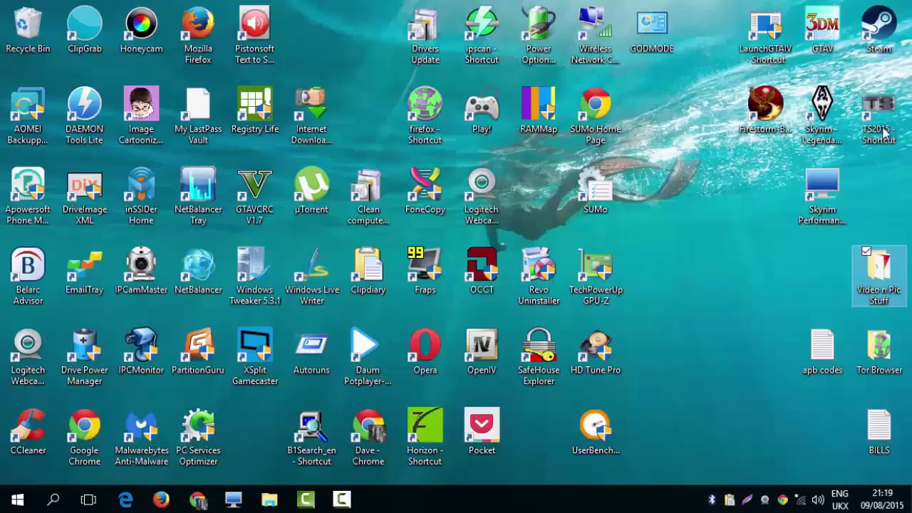
pyautogui.click(231, 503)
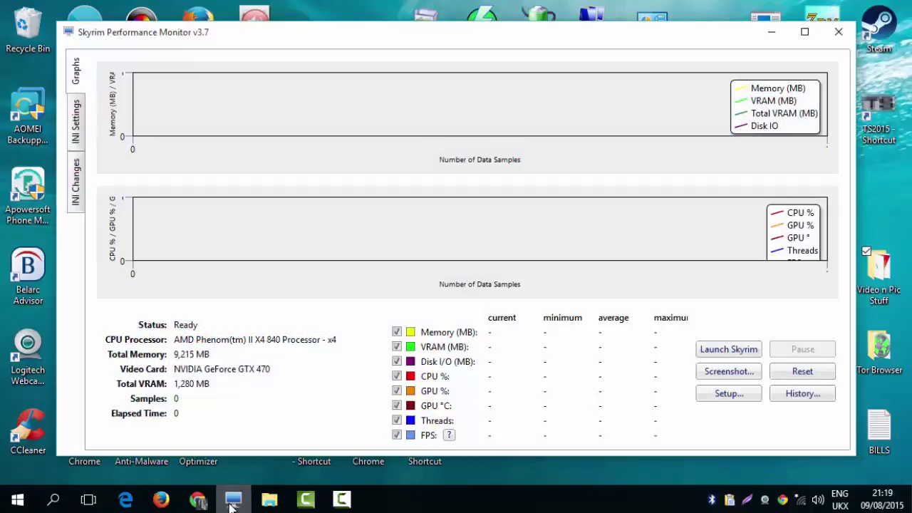
pyautogui.click(834, 30)
pyautogui.click(822, 191)
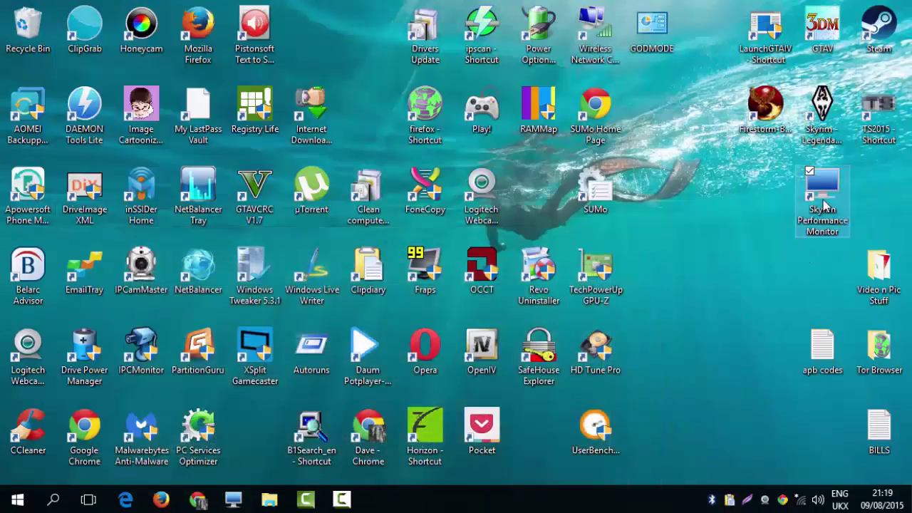
pyautogui.click(233, 501)
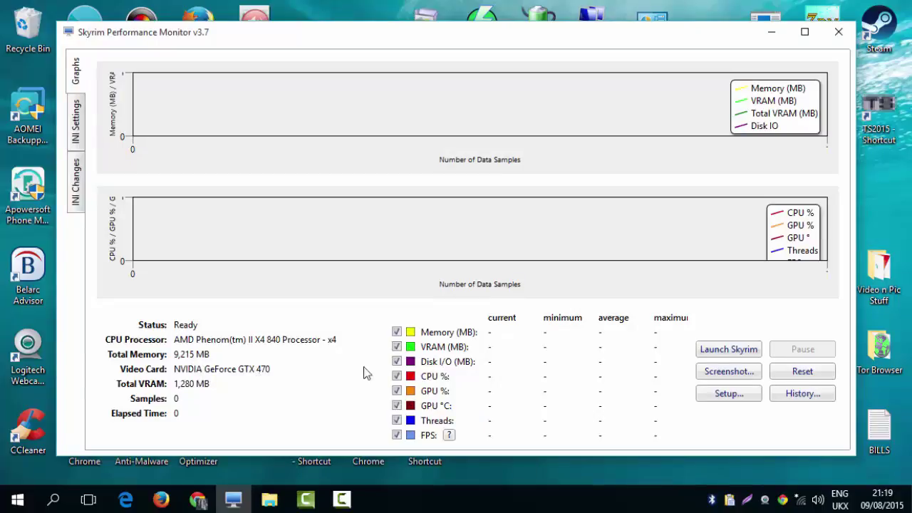
# Open Setup Options and inspect the My Documents\My Games part of the INI path.
pyautogui.click(730, 394)
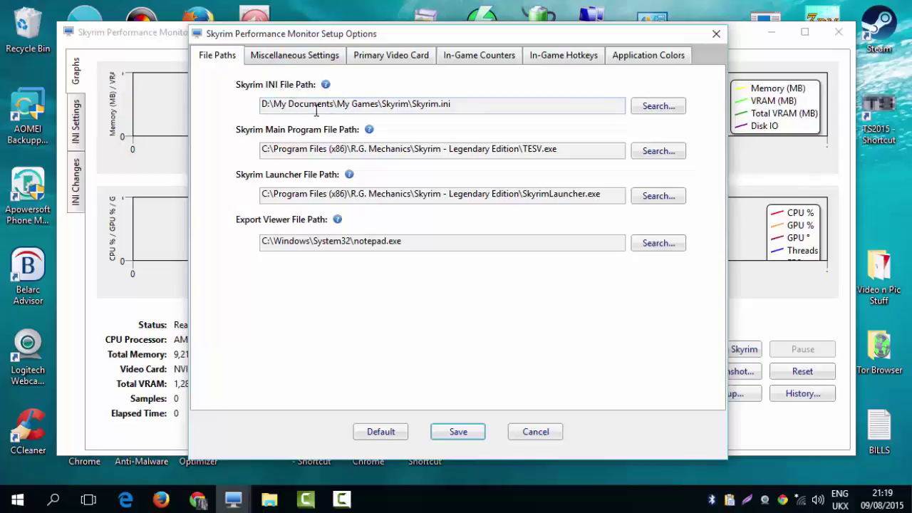
pyautogui.moveTo(271, 106); pyautogui.dragTo(330, 110)
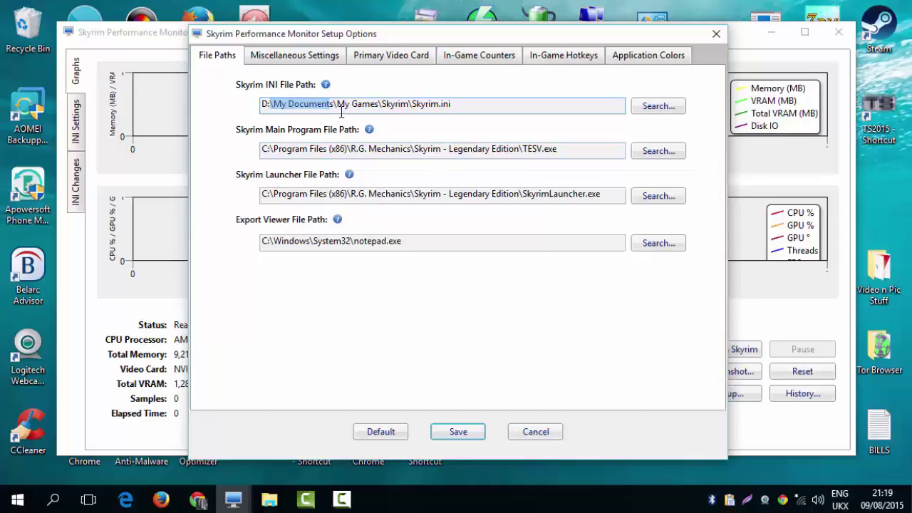
pyautogui.click(343, 104)
pyautogui.moveTo(339, 104); pyautogui.dragTo(380, 104)
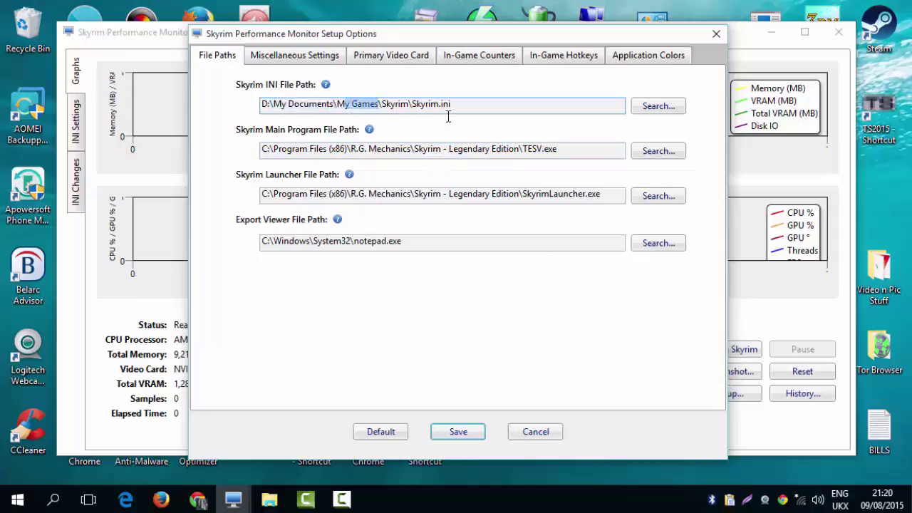
# Set the INI path to My Games\Skyrim\Skyrim.ini and check the resulting path.
pyautogui.click(683, 108)
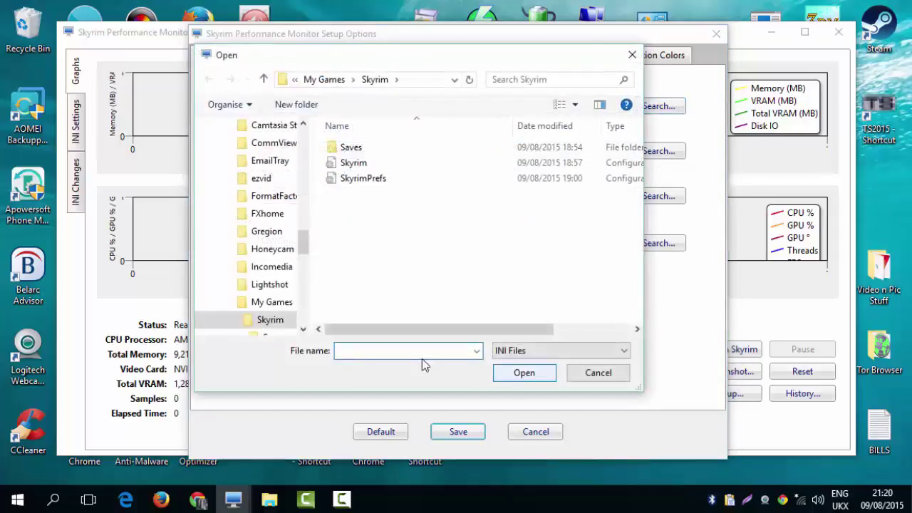
pyautogui.click(334, 81)
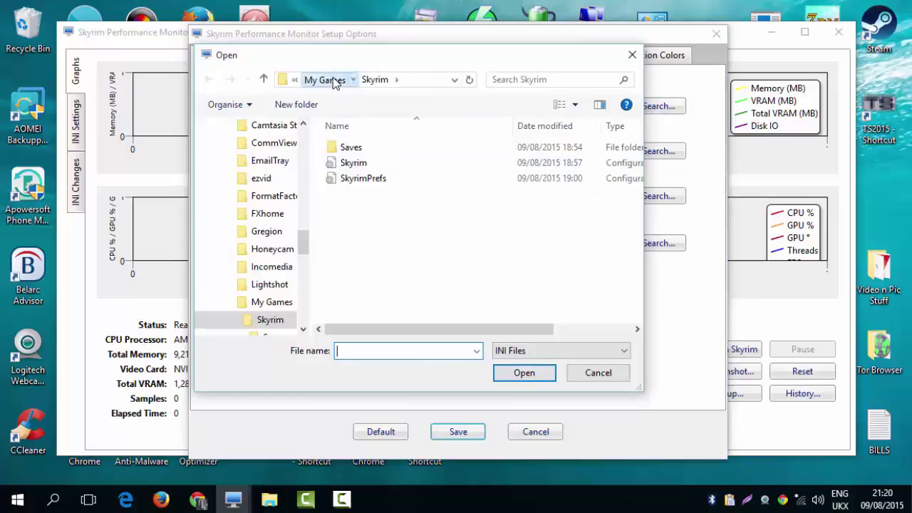
pyautogui.doubleClick(356, 151)
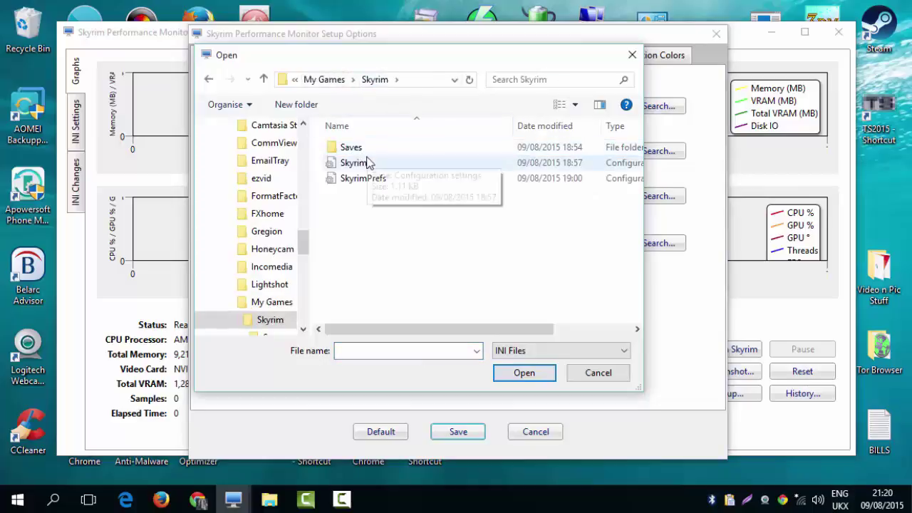
pyautogui.click(360, 163)
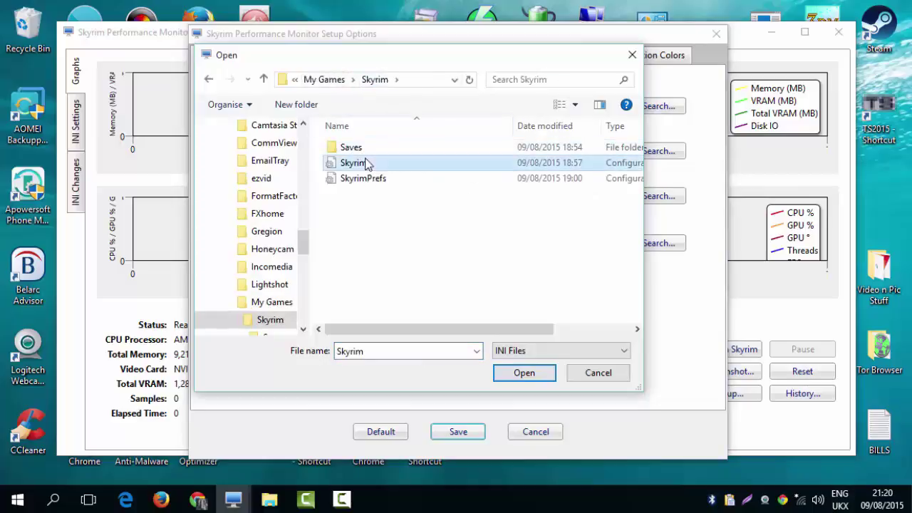
pyautogui.click(595, 373)
pyautogui.click(509, 104)
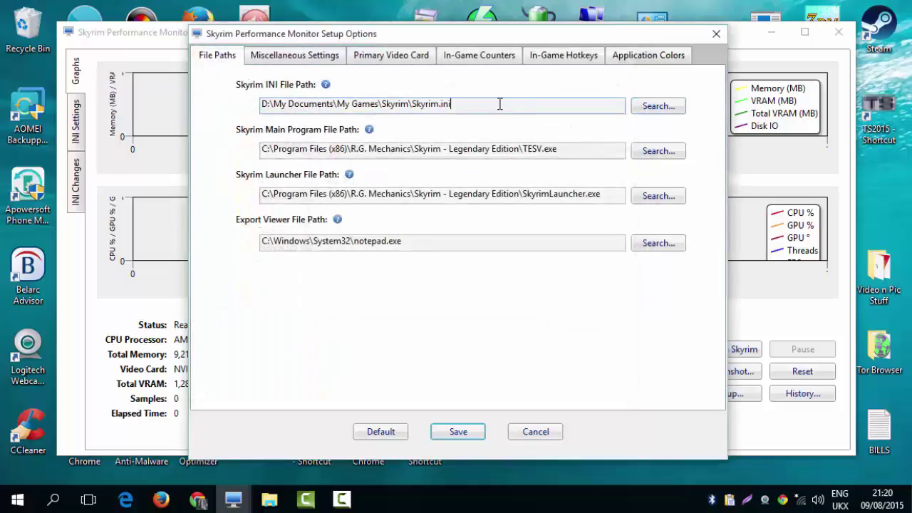
pyautogui.moveTo(498, 104); pyautogui.dragTo(299, 104)
# Confirm the main program path ends in TESV.exe and the launcher path in SkyrimLauncher.exe.
pyautogui.moveTo(277, 148); pyautogui.dragTo(558, 149)
pyautogui.click(501, 149)
pyautogui.click(567, 150)
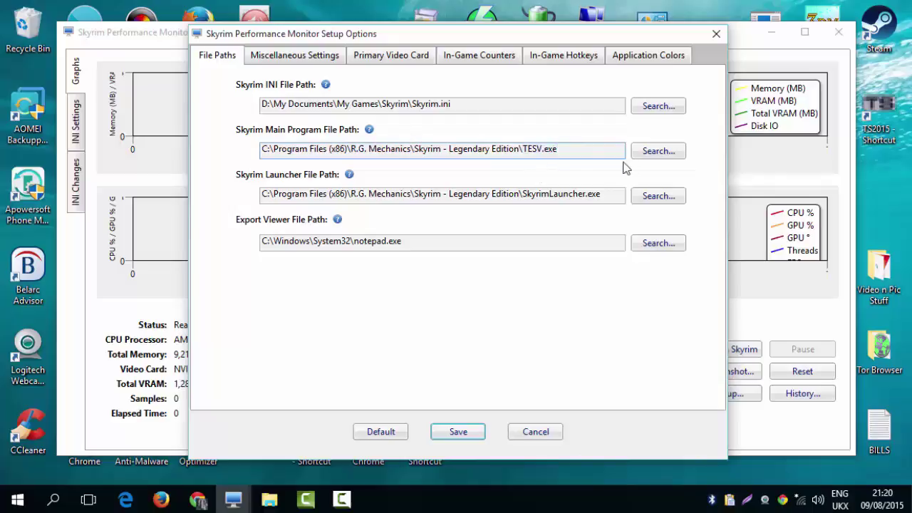
pyautogui.click(403, 195)
pyautogui.moveTo(404, 195); pyautogui.dragTo(506, 202)
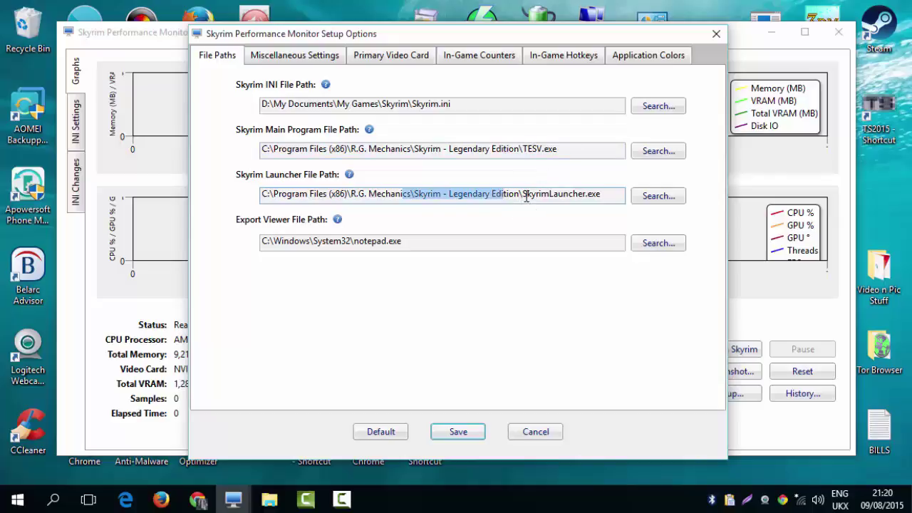
pyautogui.moveTo(526, 195); pyautogui.dragTo(612, 198)
pyautogui.click(612, 198)
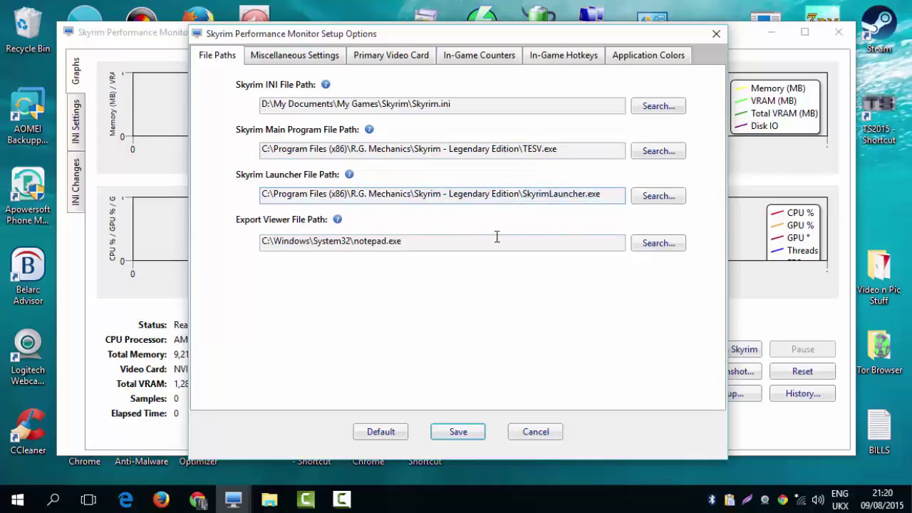
# Check the export viewer path, then view the Miscellaneous Settings page.
pyautogui.click(420, 241)
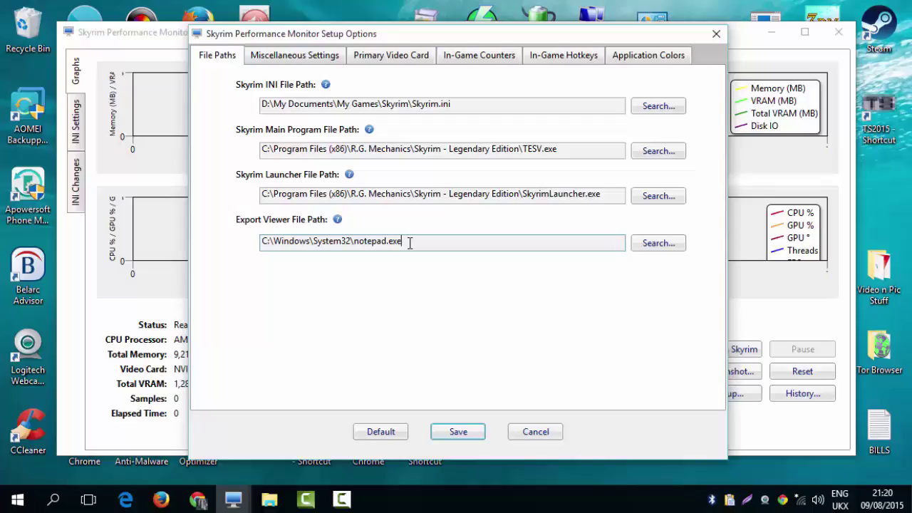
pyautogui.moveTo(403, 242); pyautogui.dragTo(293, 242)
pyautogui.click(402, 244)
pyautogui.click(286, 56)
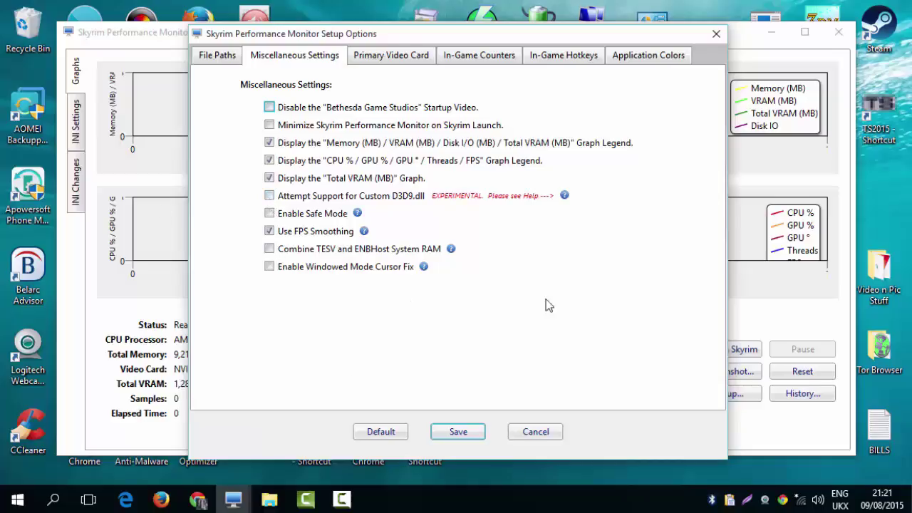
# Reselect NVIDIA GeForce GTX 470 as primary video card, then review the In-Game Counters and Hotkeys pages.
pyautogui.click(407, 56)
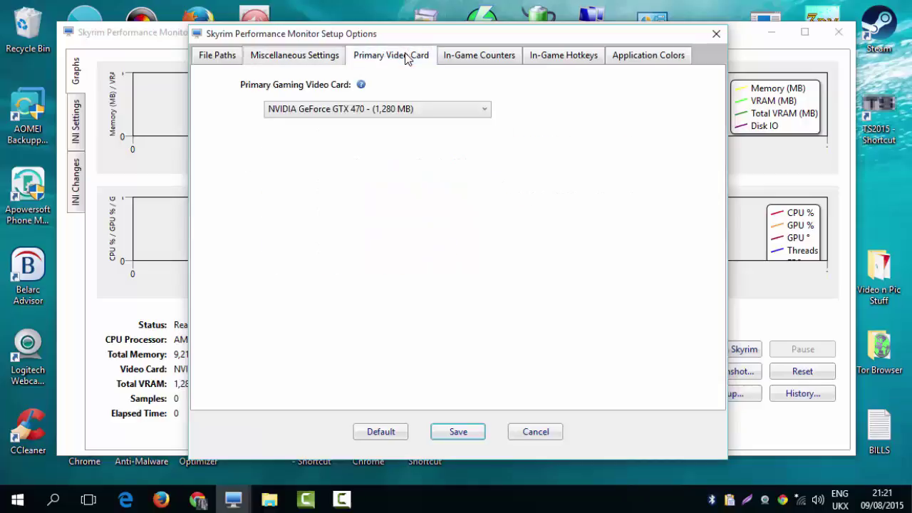
pyautogui.click(487, 111)
pyautogui.click(482, 124)
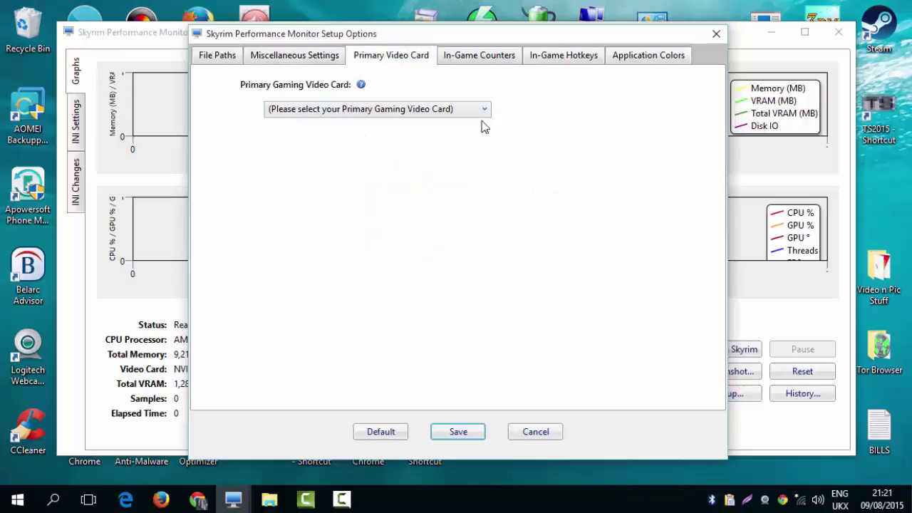
pyautogui.click(465, 112)
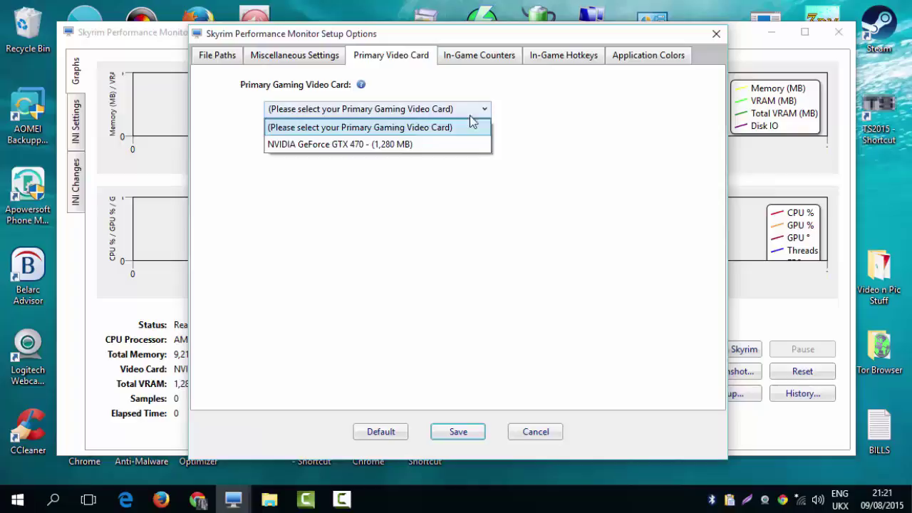
pyautogui.click(426, 146)
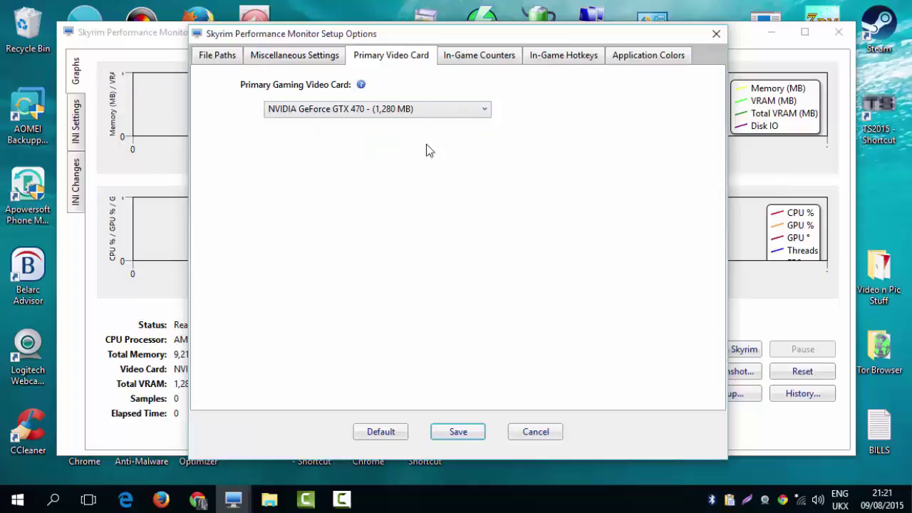
pyautogui.click(473, 57)
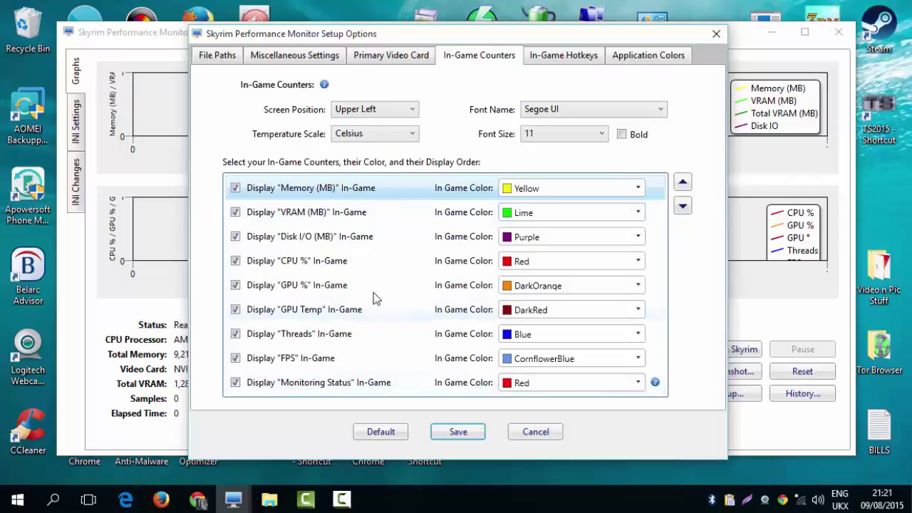
pyautogui.click(559, 62)
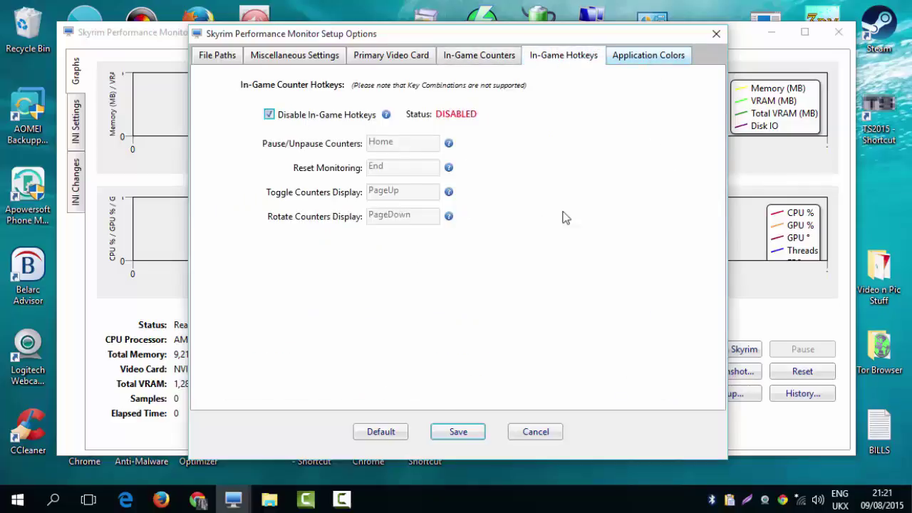
# Cancel Setup Options and launch Skyrim, recording 27 samples of memory, CPU and GPU data.
pyautogui.click(536, 432)
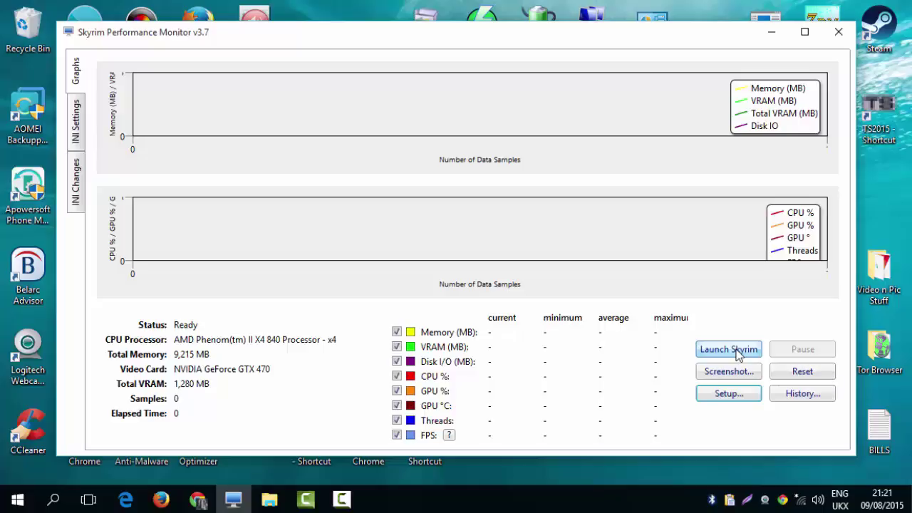
pyautogui.click(738, 354)
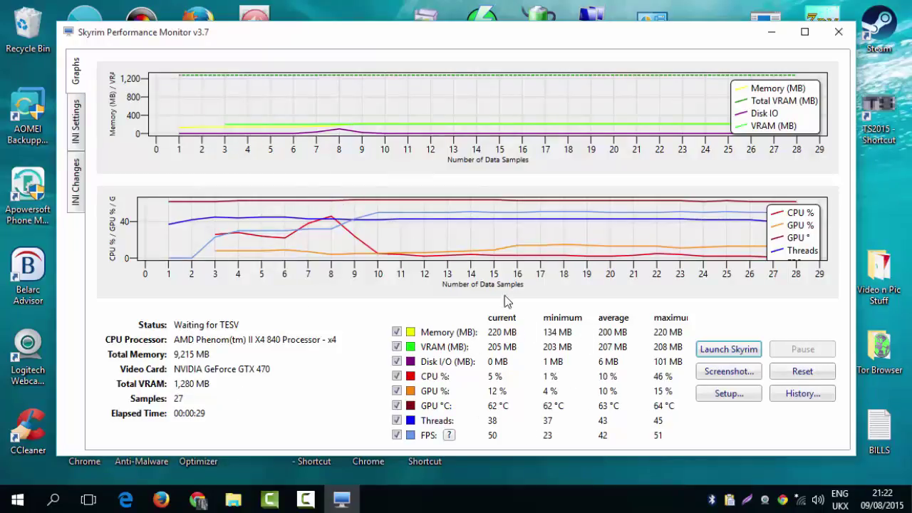
pyautogui.click(81, 122)
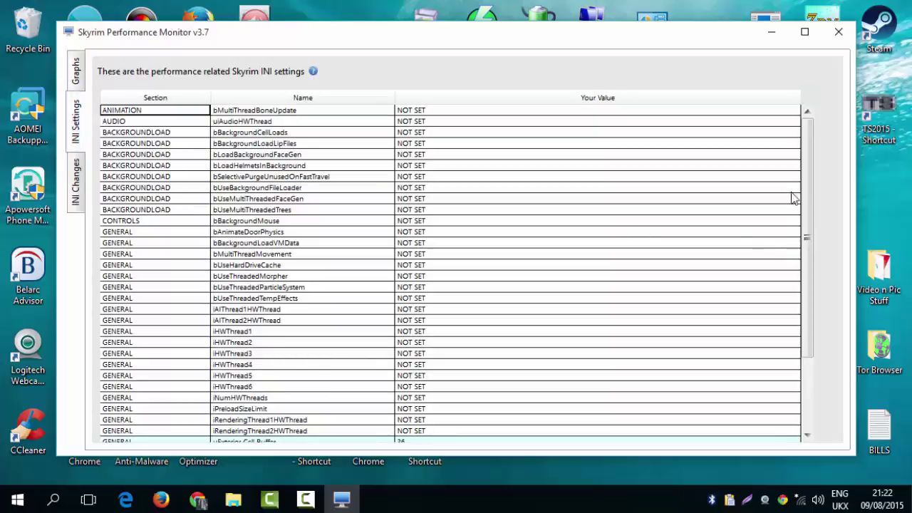
pyautogui.moveTo(806, 187); pyautogui.dragTo(806, 263)
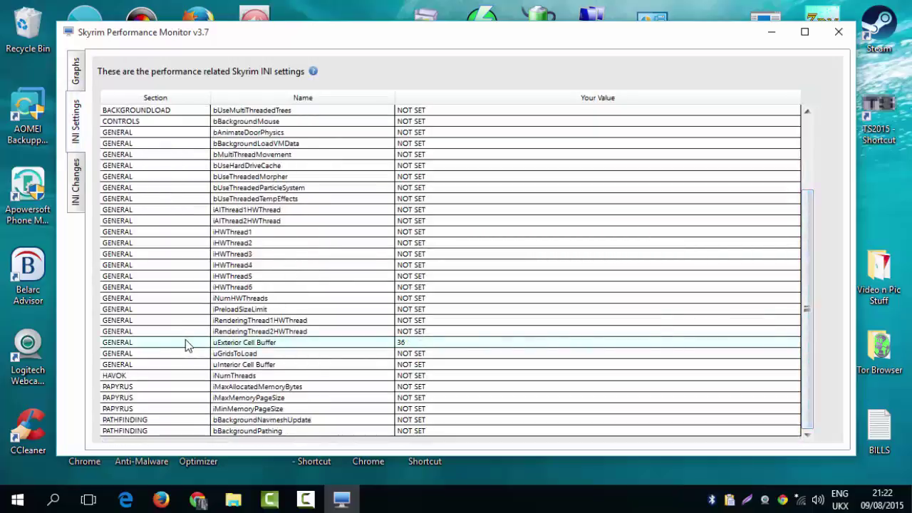
pyautogui.click(77, 183)
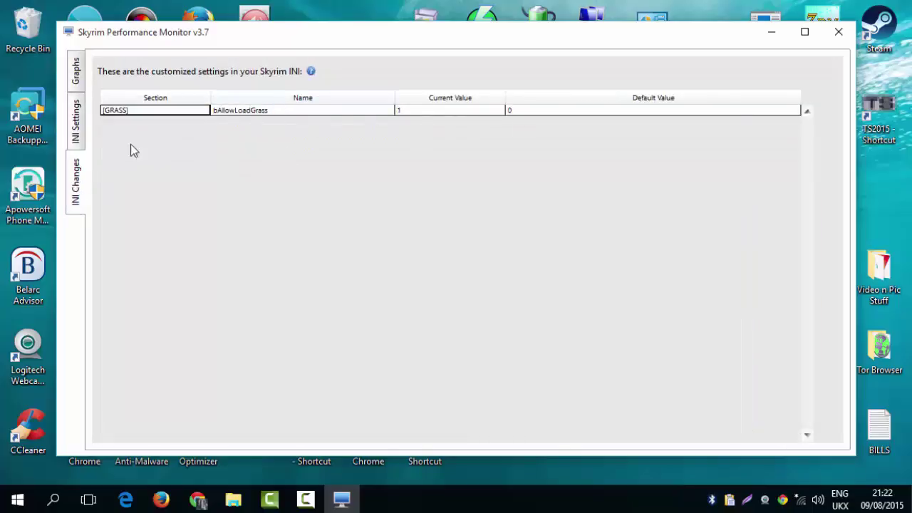
pyautogui.click(75, 78)
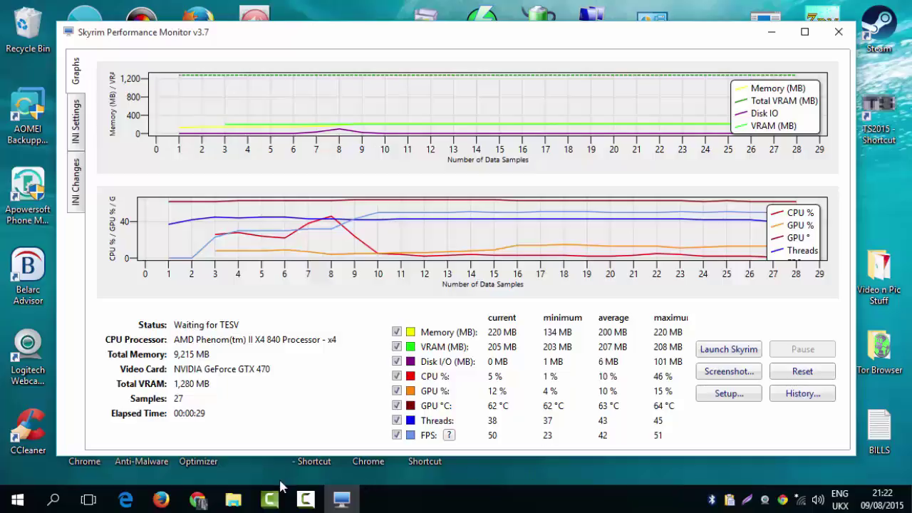
pyautogui.moveTo(319, 502)
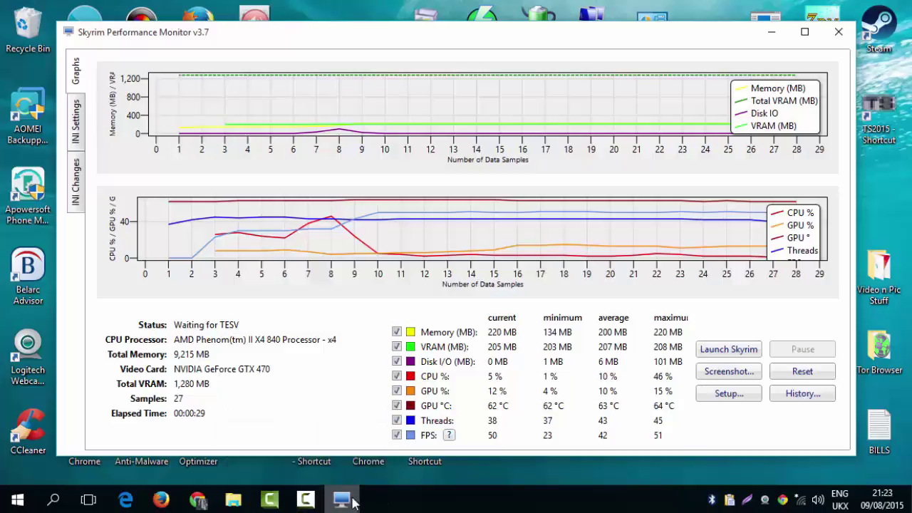
pyautogui.click(305, 500)
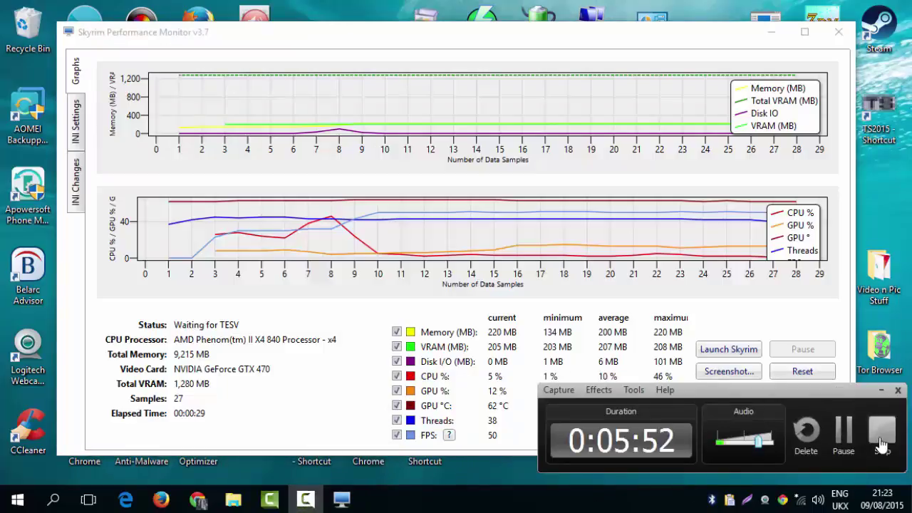